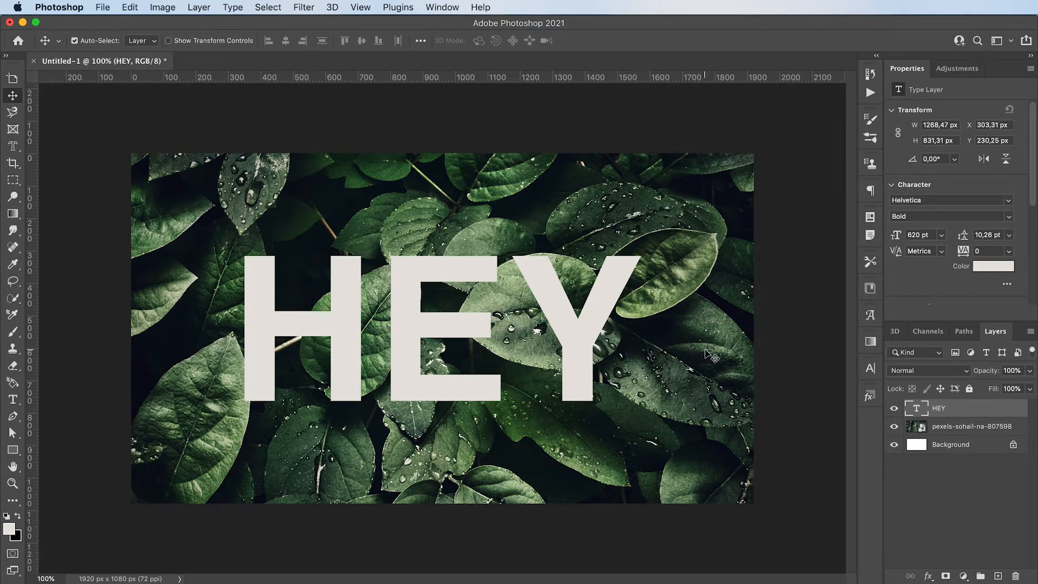
# Lower the HEY text layer's opacity to 53% and add a layer mask to it.
pyautogui.click(1030, 371)
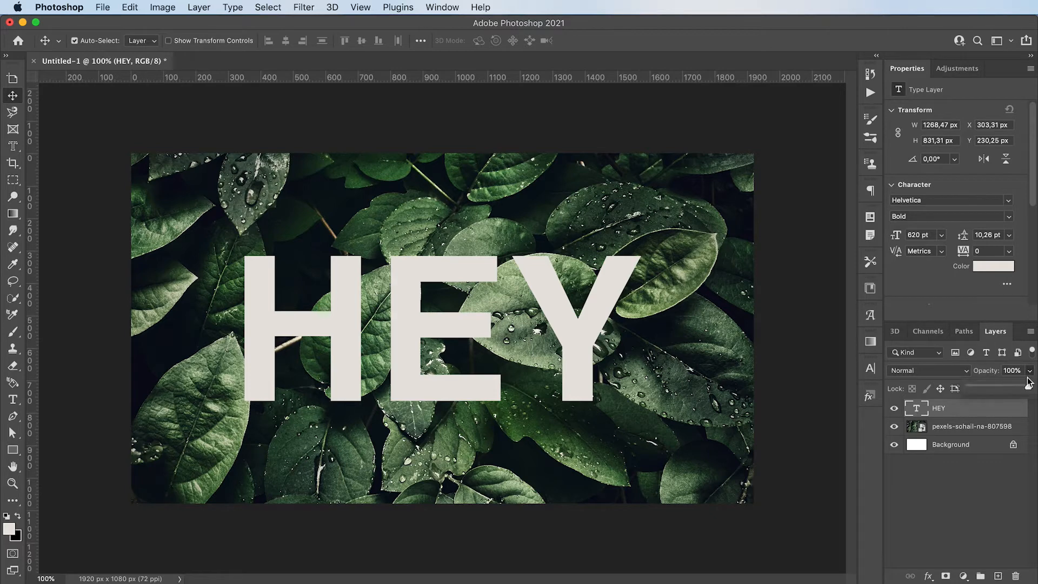
pyautogui.moveTo(1028, 383); pyautogui.dragTo(1000, 388)
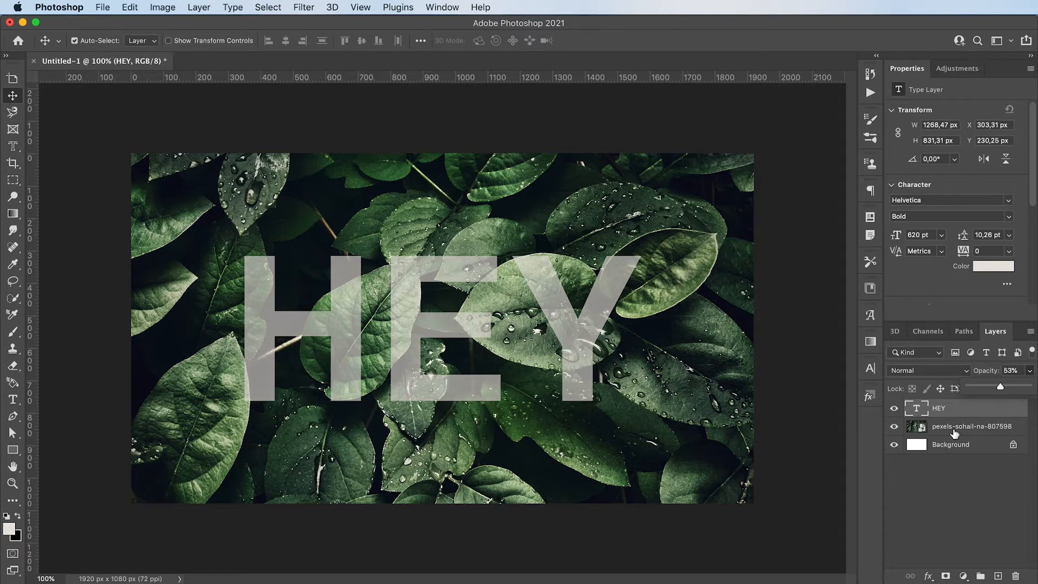
pyautogui.click(959, 409)
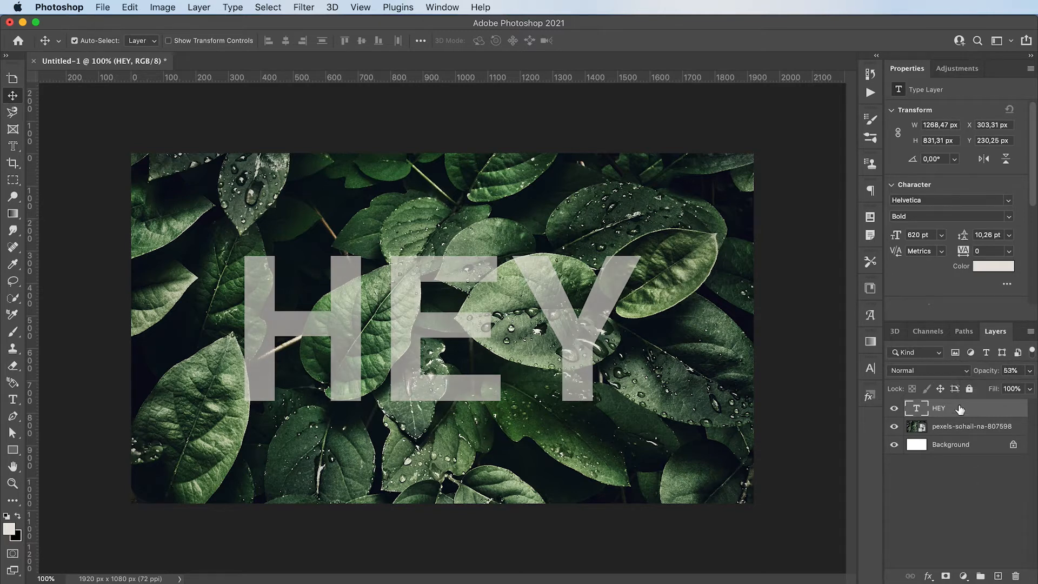
pyautogui.click(945, 575)
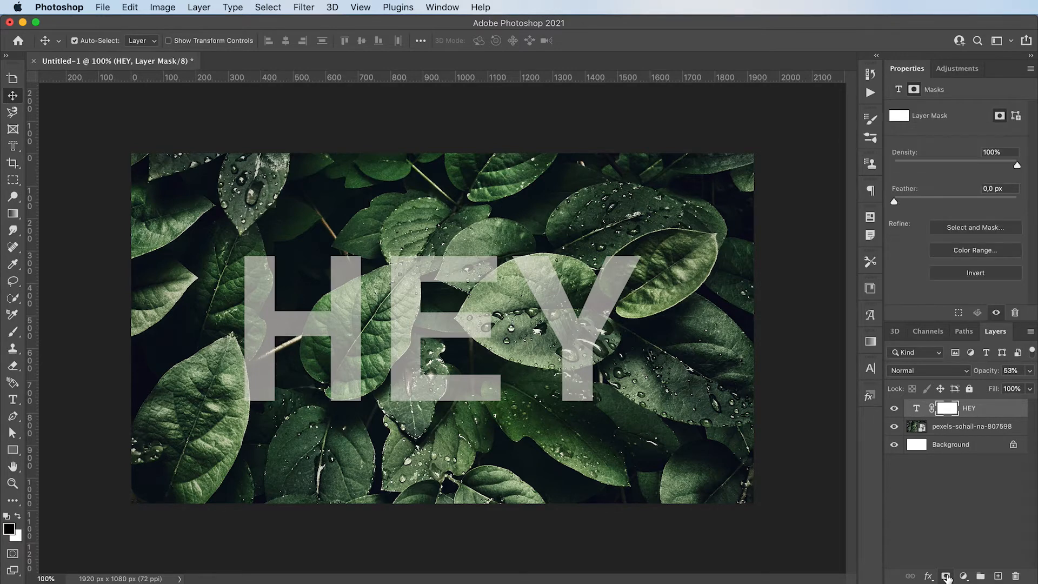
# Paint black with the Brush at 45% opacity on the HEY mask over the lower bar of the E.
pyautogui.press('b')
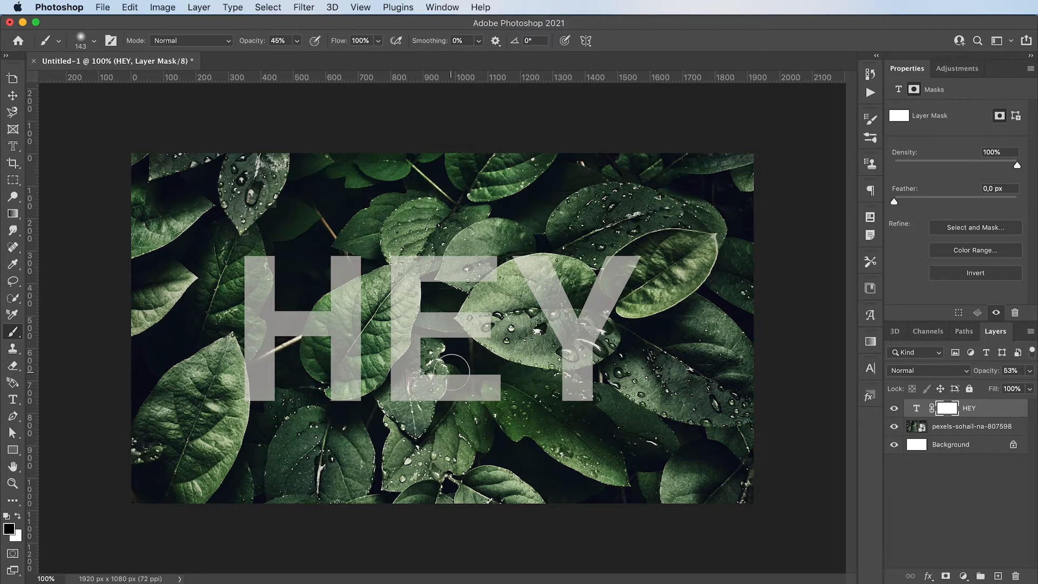
pyautogui.moveTo(358, 412); pyautogui.dragTo(334, 422)
pyautogui.moveTo(486, 371)
pyautogui.mouseDown()
pyautogui.moveTo(449, 414)
pyautogui.moveTo(487, 371)
pyautogui.moveTo(448, 406)
pyautogui.moveTo(463, 377)
pyautogui.moveTo(442, 397)
pyautogui.mouseUp()
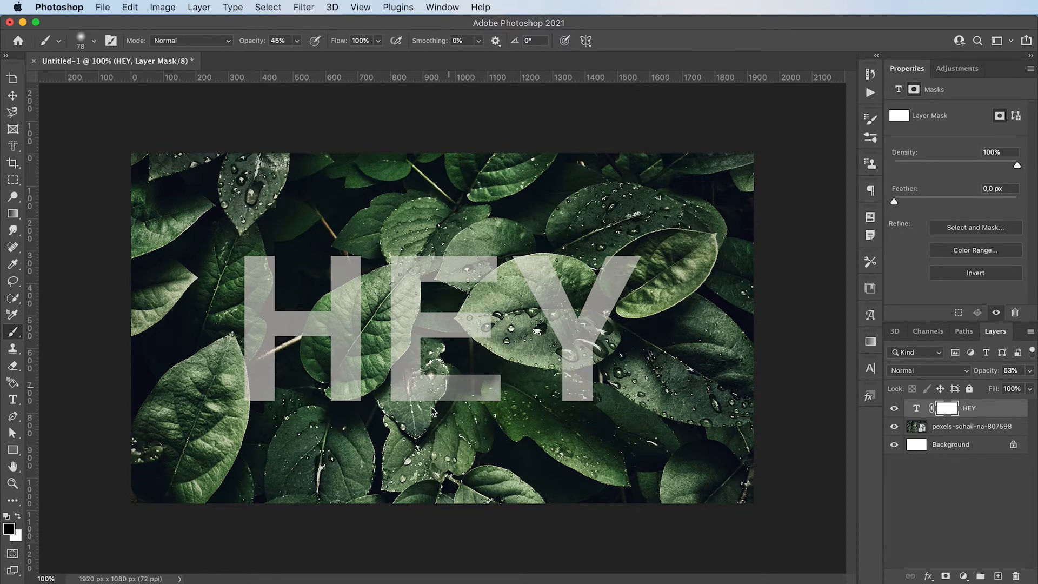
# Set the brush opacity to 100% and paint white on the mask to restore the lower bar of the E.
pyautogui.click(296, 42)
pyautogui.moveTo(296, 57); pyautogui.dragTo(340, 63)
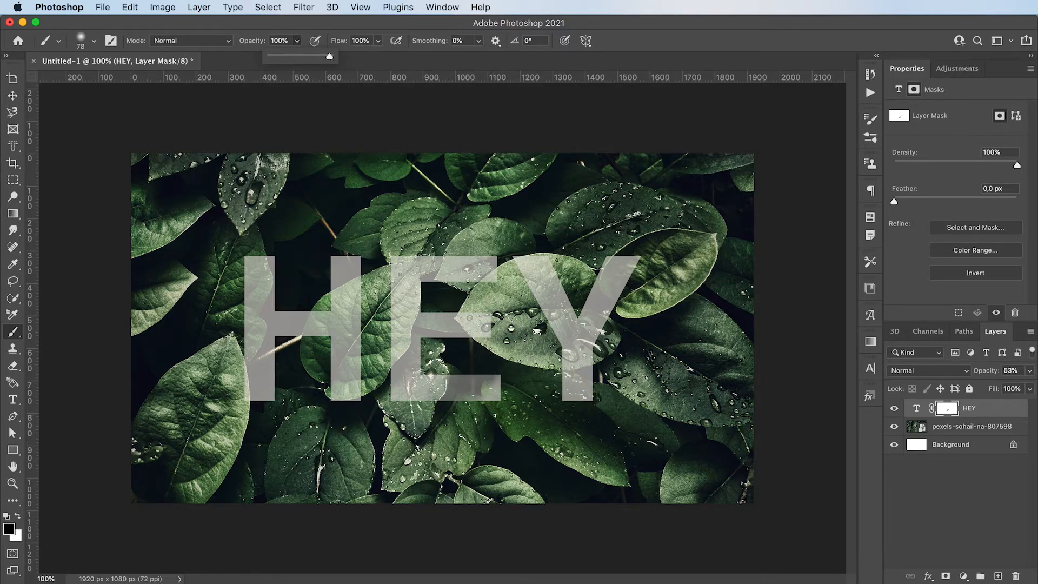
pyautogui.click(18, 516)
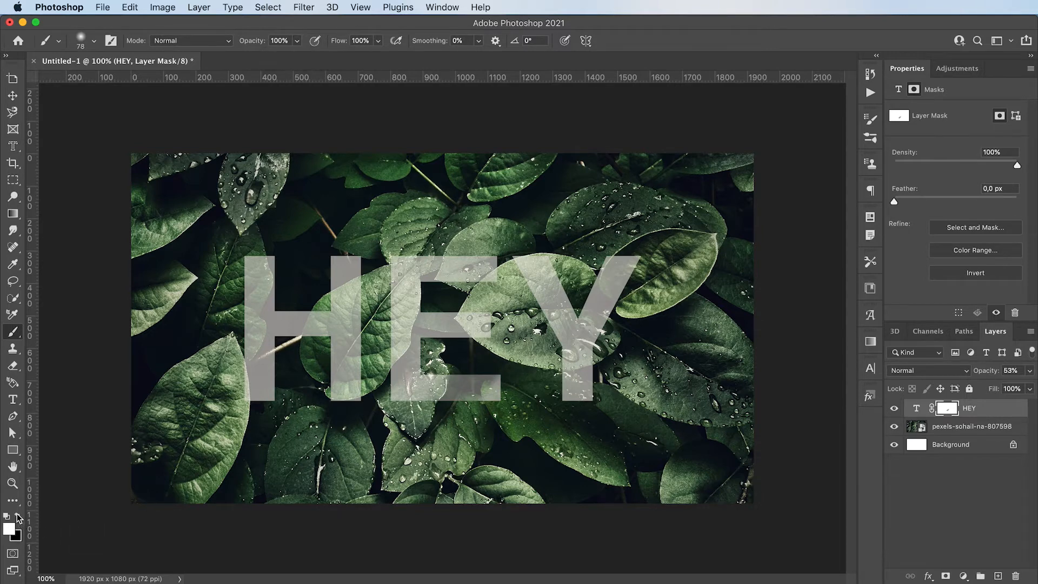
pyautogui.moveTo(458, 364)
pyautogui.mouseDown()
pyautogui.moveTo(432, 409)
pyautogui.moveTo(488, 365)
pyautogui.moveTo(479, 385)
pyautogui.mouseUp()
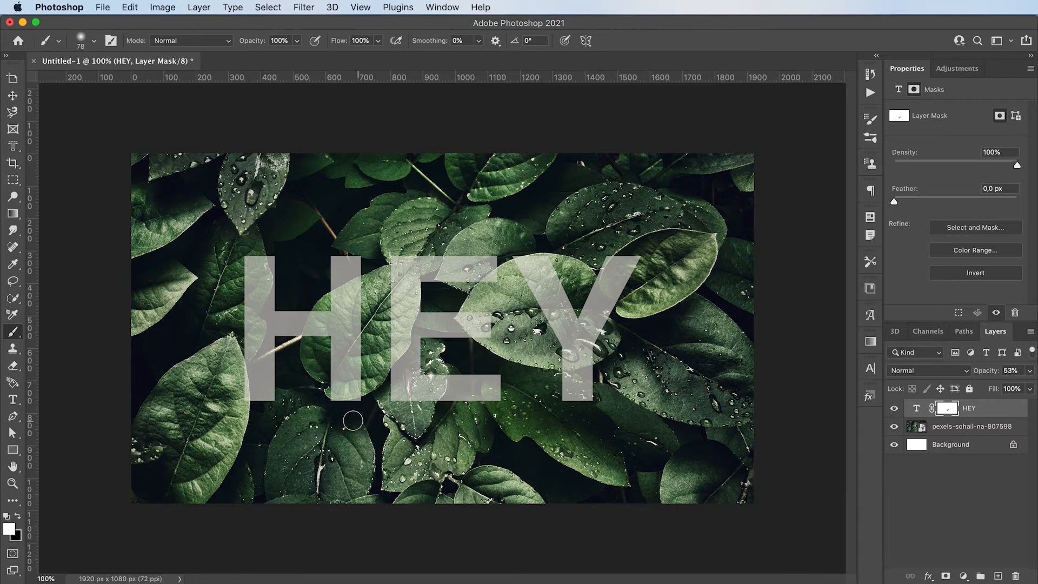
# Paint black with a size 14 brush on the mask to hide the H's lower left edge over the large bottom-left leaf.
pyautogui.scroll(5, 353, 420)
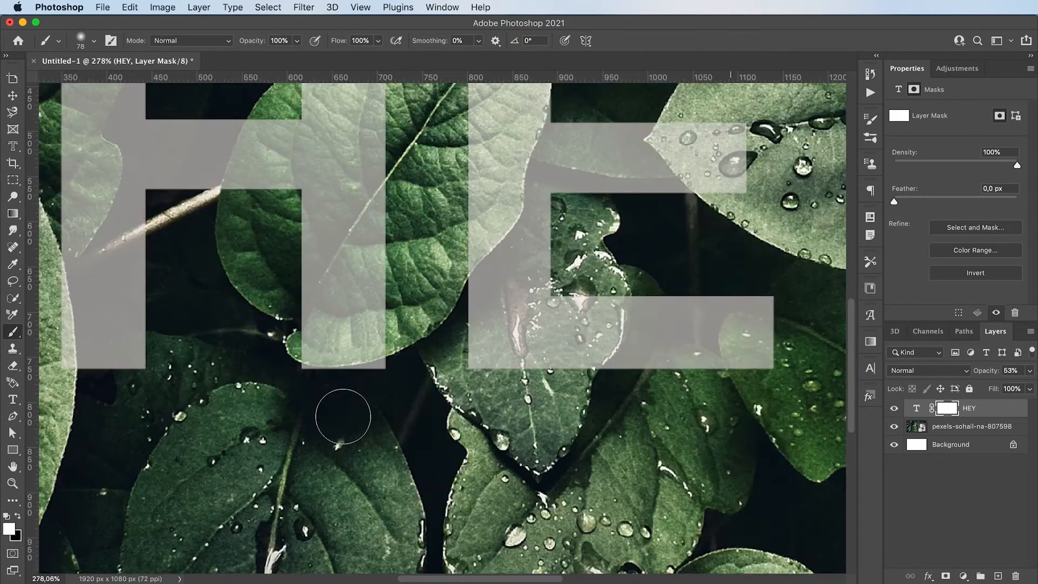
pyautogui.moveTo(217, 439); pyautogui.dragTo(408, 439)
pyautogui.click(18, 516)
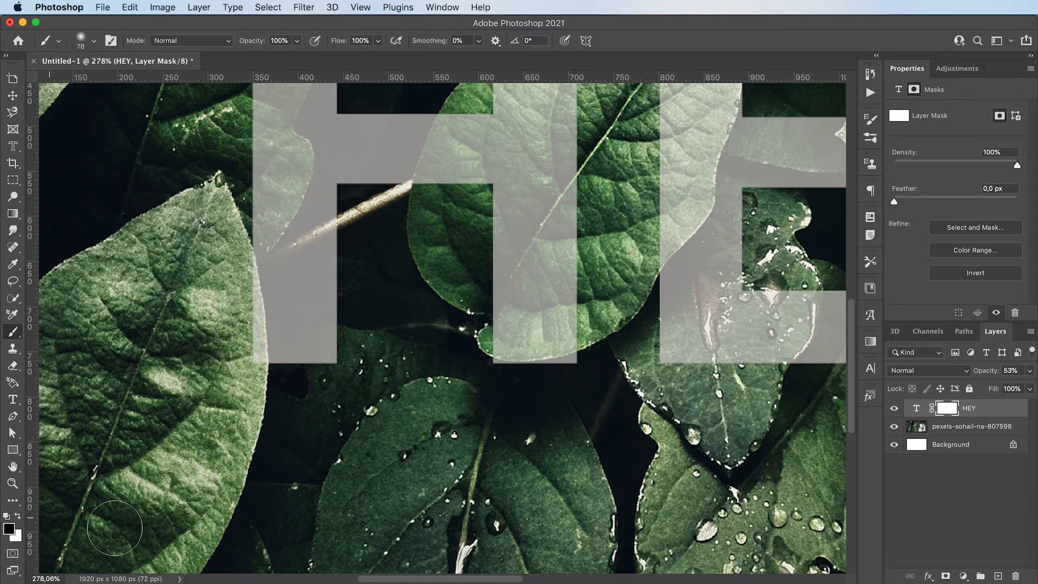
pyautogui.moveTo(282, 292); pyautogui.dragTo(222, 304)
pyautogui.moveTo(255, 268)
pyautogui.mouseDown()
pyautogui.moveTo(258, 362)
pyautogui.moveTo(260, 339)
pyautogui.mouseUp()
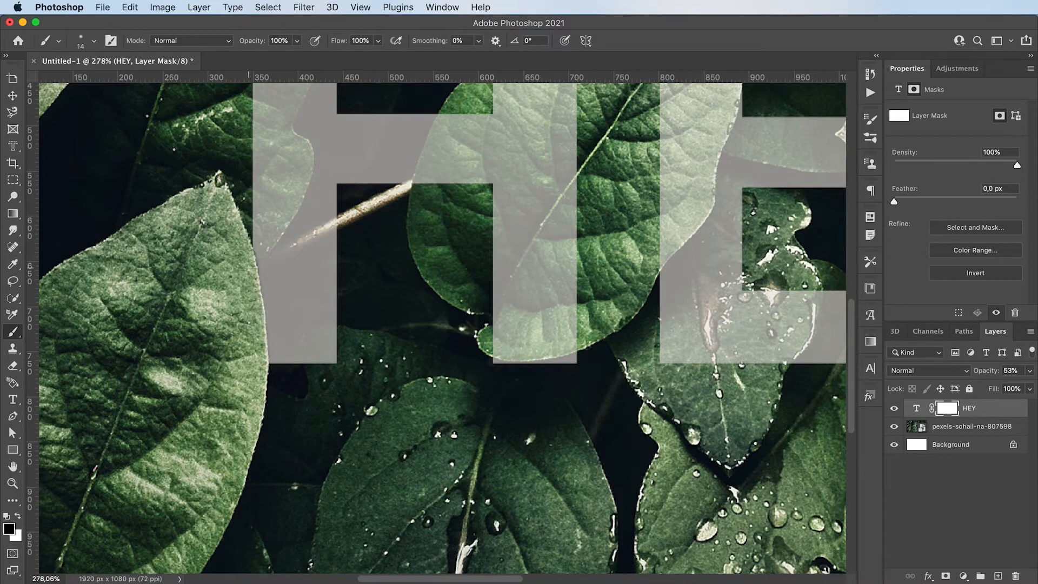
# Mask out the upper part of the H's left stem where it covers the dark leaf, following the leaf's edge.
pyautogui.scroll(-5, 258, 291)
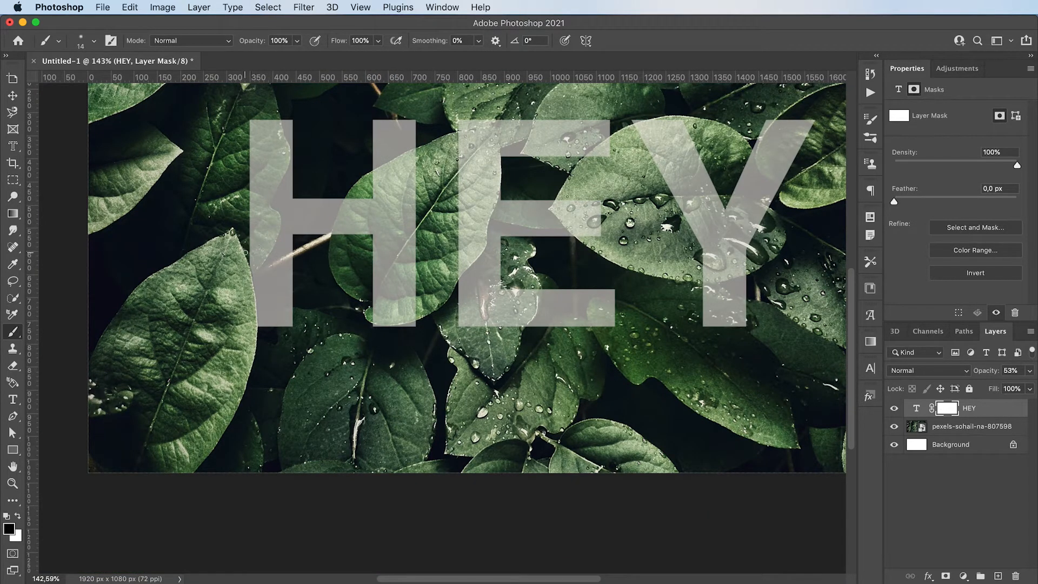
pyautogui.press('z')
pyautogui.moveTo(250, 248); pyautogui.dragTo(295, 242)
pyautogui.moveTo(226, 197); pyautogui.dragTo(217, 291)
pyautogui.press('b')
pyautogui.moveTo(243, 349)
pyautogui.mouseDown()
pyautogui.moveTo(245, 385)
pyautogui.moveTo(280, 307)
pyautogui.moveTo(265, 284)
pyautogui.moveTo(293, 206)
pyautogui.moveTo(280, 154)
pyautogui.moveTo(268, 227)
pyautogui.moveTo(250, 157)
pyautogui.moveTo(243, 248)
pyautogui.moveTo(254, 264)
pyautogui.moveTo(285, 195)
pyautogui.moveTo(272, 134)
pyautogui.mouseUp()
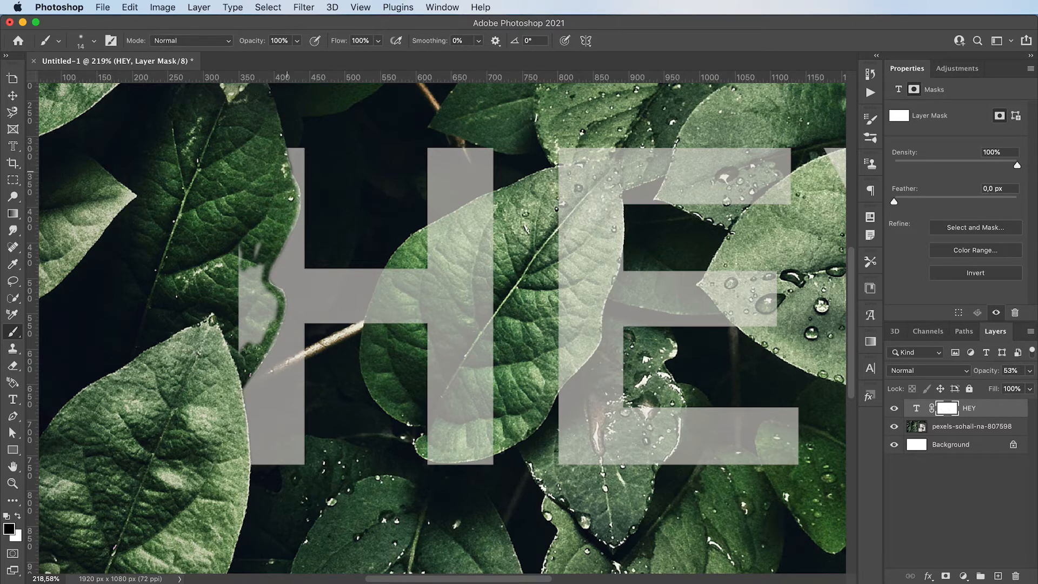
pyautogui.moveTo(287, 175)
pyautogui.mouseDown()
pyautogui.moveTo(299, 212)
pyautogui.moveTo(258, 302)
pyautogui.moveTo(242, 228)
pyautogui.moveTo(236, 325)
pyautogui.moveTo(253, 332)
pyautogui.moveTo(273, 308)
pyautogui.moveTo(252, 284)
pyautogui.mouseUp()
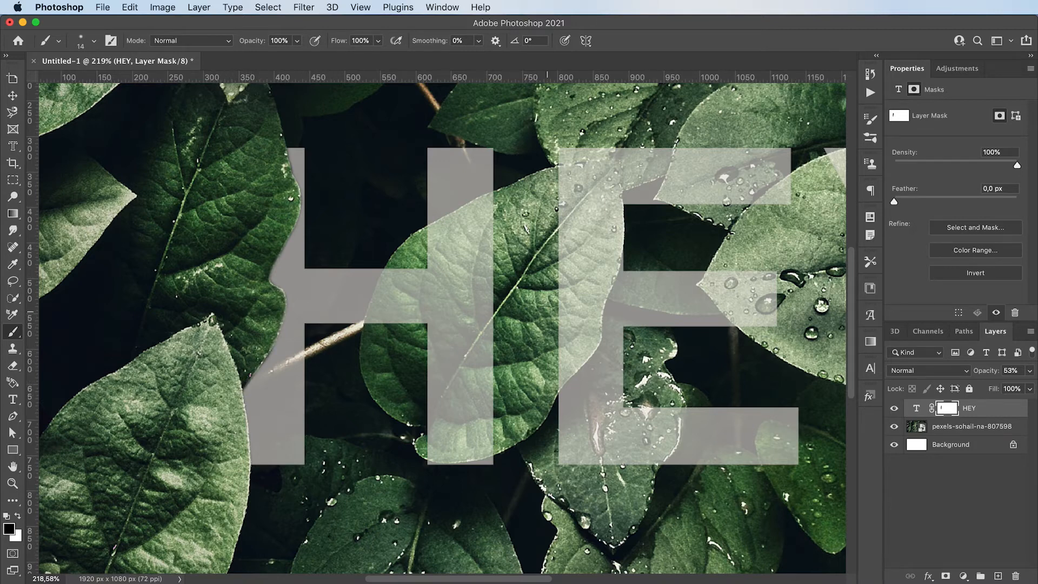
# Mask out the right ends of the E's arms and the Y's upper right arm where they cover the adjacent leaves.
pyautogui.scroll(-2, 587, 187)
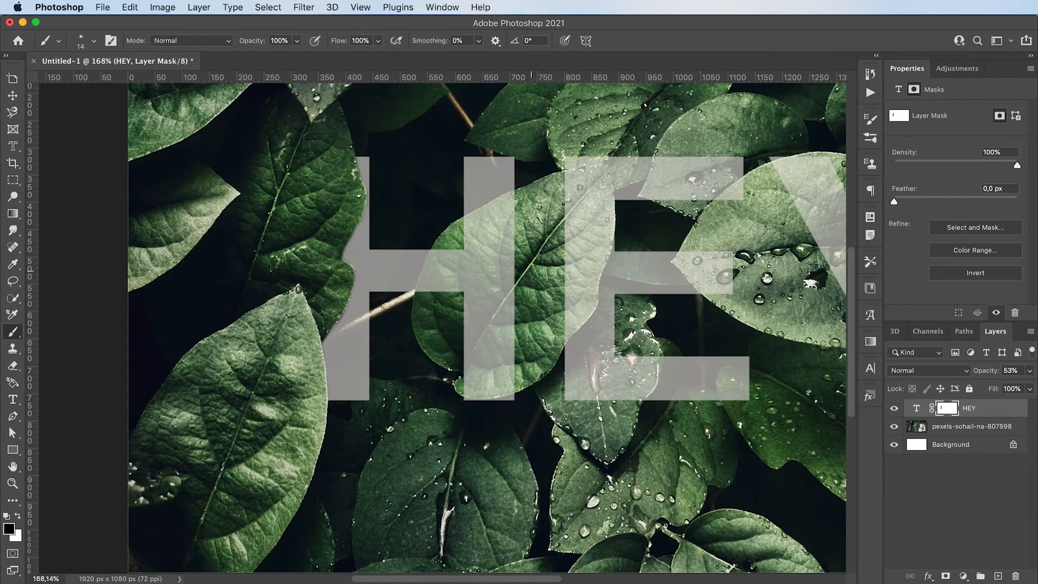
pyautogui.moveTo(491, 321); pyautogui.dragTo(269, 355)
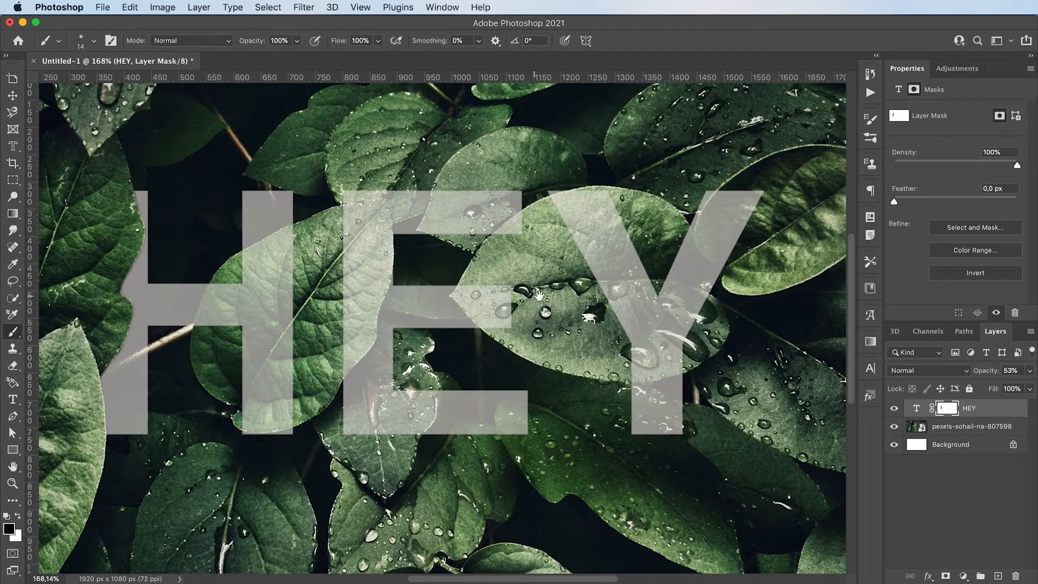
pyautogui.moveTo(539, 295); pyautogui.dragTo(440, 323)
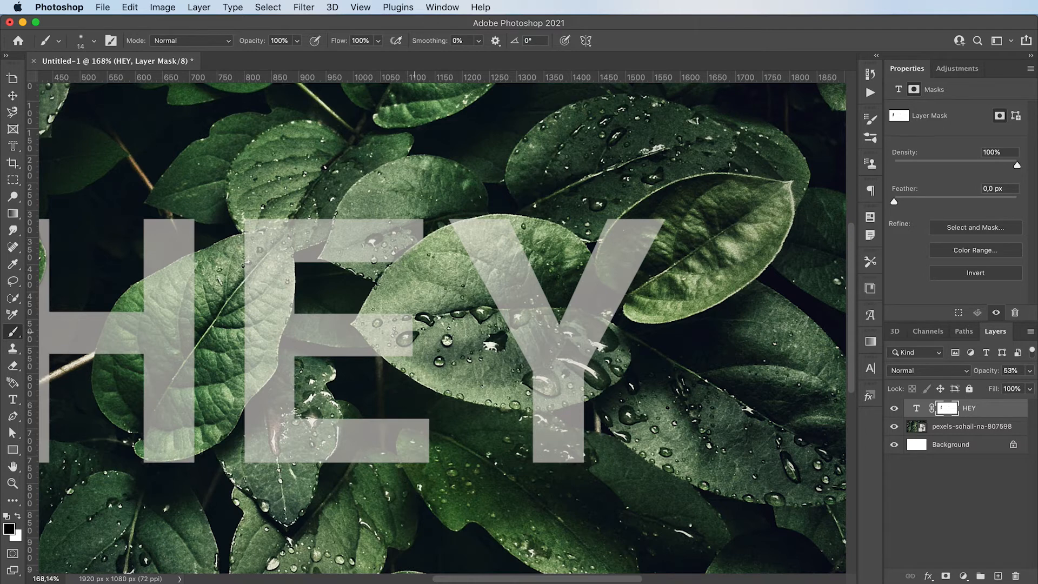
pyautogui.moveTo(409, 312)
pyautogui.mouseDown()
pyautogui.moveTo(396, 354)
pyautogui.moveTo(361, 322)
pyautogui.moveTo(387, 321)
pyautogui.mouseUp()
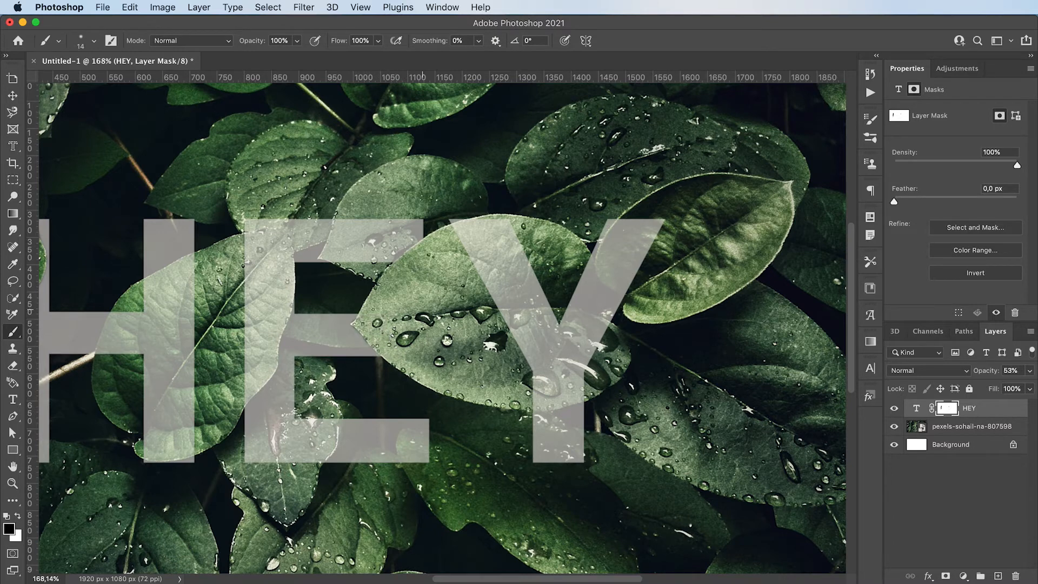
pyautogui.moveTo(670, 217)
pyautogui.mouseDown()
pyautogui.moveTo(651, 238)
pyautogui.moveTo(622, 231)
pyautogui.moveTo(622, 221)
pyautogui.moveTo(598, 276)
pyautogui.moveTo(622, 295)
pyautogui.moveTo(646, 248)
pyautogui.moveTo(609, 243)
pyautogui.moveTo(606, 266)
pyautogui.moveTo(616, 270)
pyautogui.mouseUp()
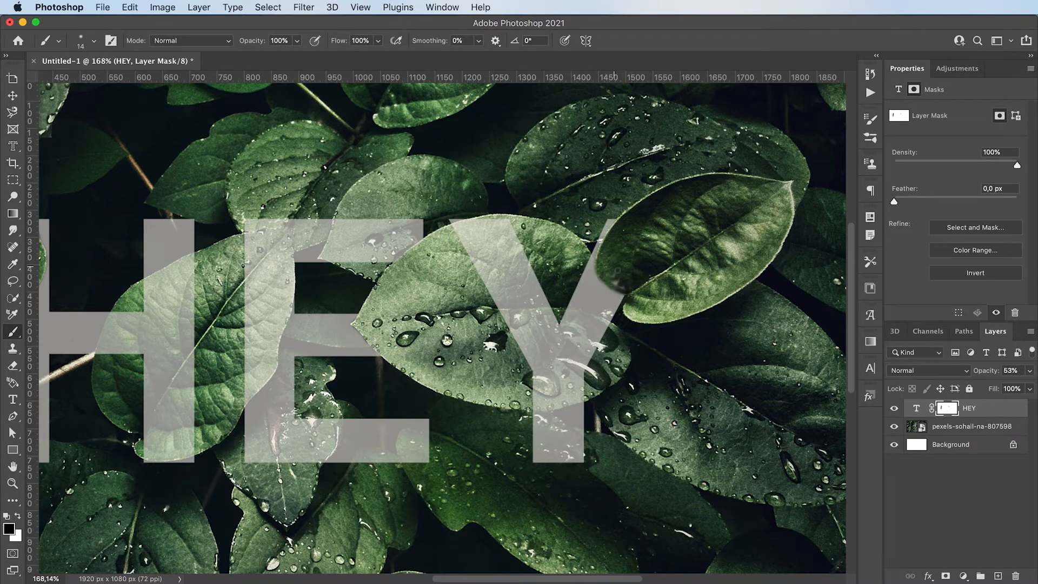
# Restore the HEY text layer's opacity to 100%.
pyautogui.press('super+0')
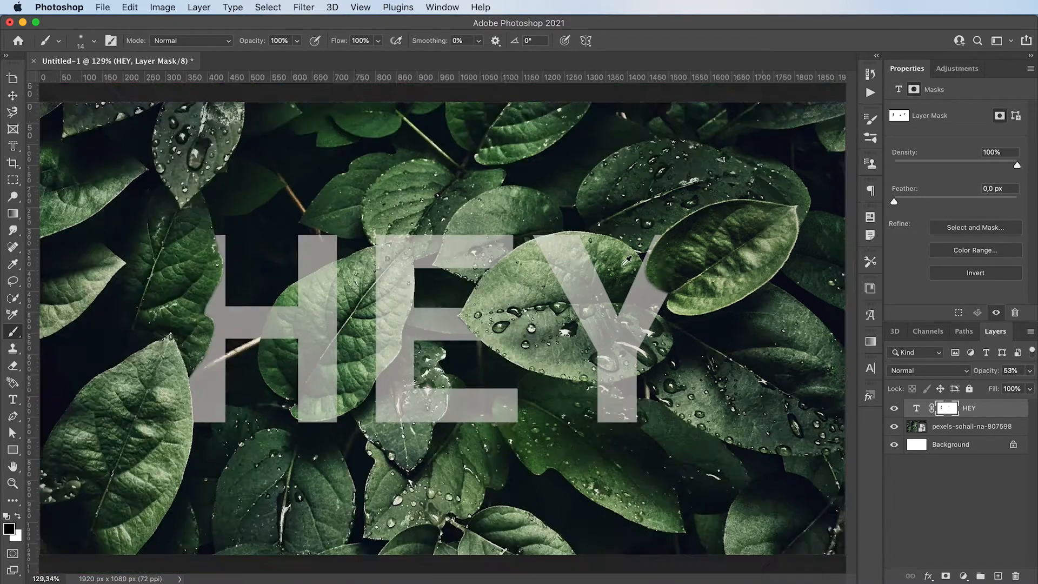
pyautogui.scroll(-3, 627, 261)
pyautogui.press('v')
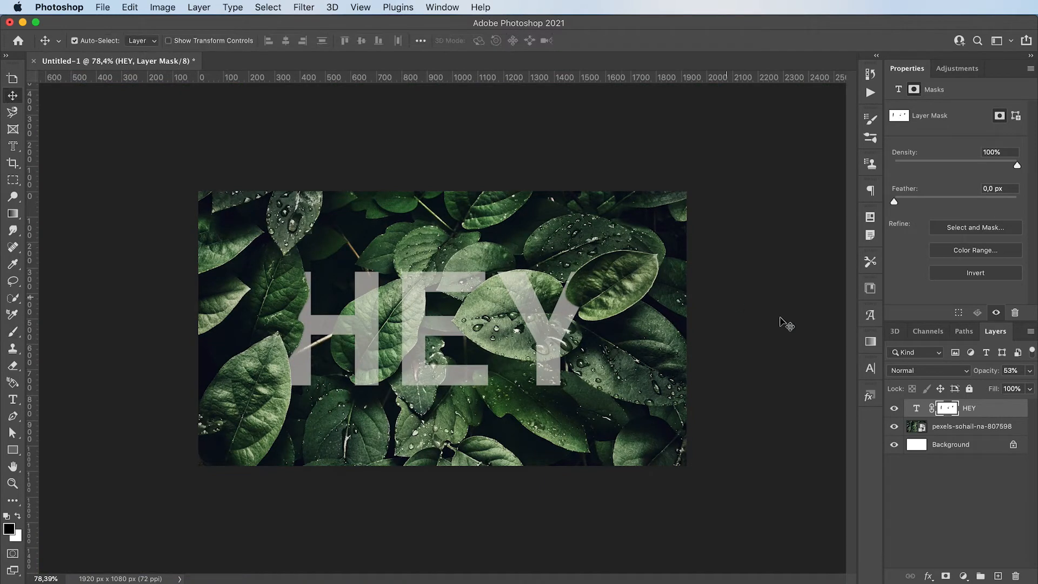
pyautogui.click(1030, 371)
pyautogui.moveTo(1002, 379); pyautogui.dragTo(1035, 388)
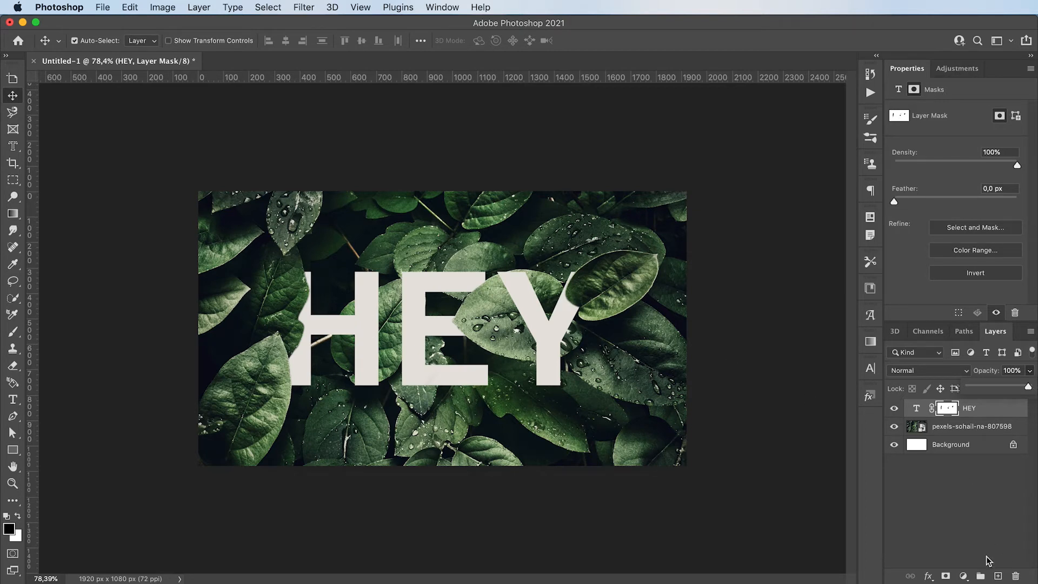
# Add a new empty layer above the HEY text and load the text's layer mask as a selection.
pyautogui.click(998, 576)
pyautogui.press('x')
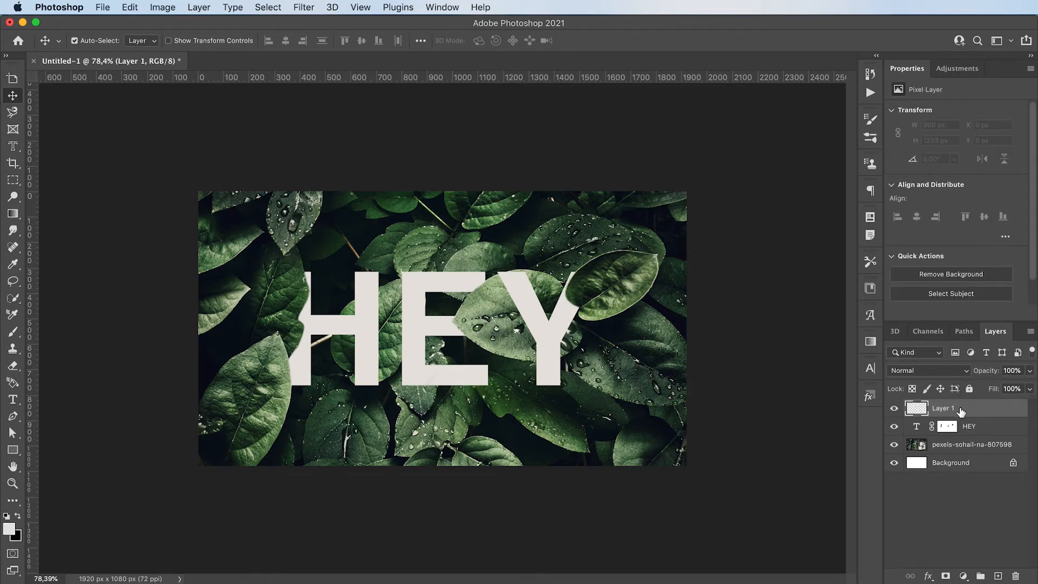
pyautogui.moveTo(961, 412); pyautogui.dragTo(946, 429)
pyautogui.keyDown('super'); pyautogui.click(947, 427); pyautogui.keyUp('super')
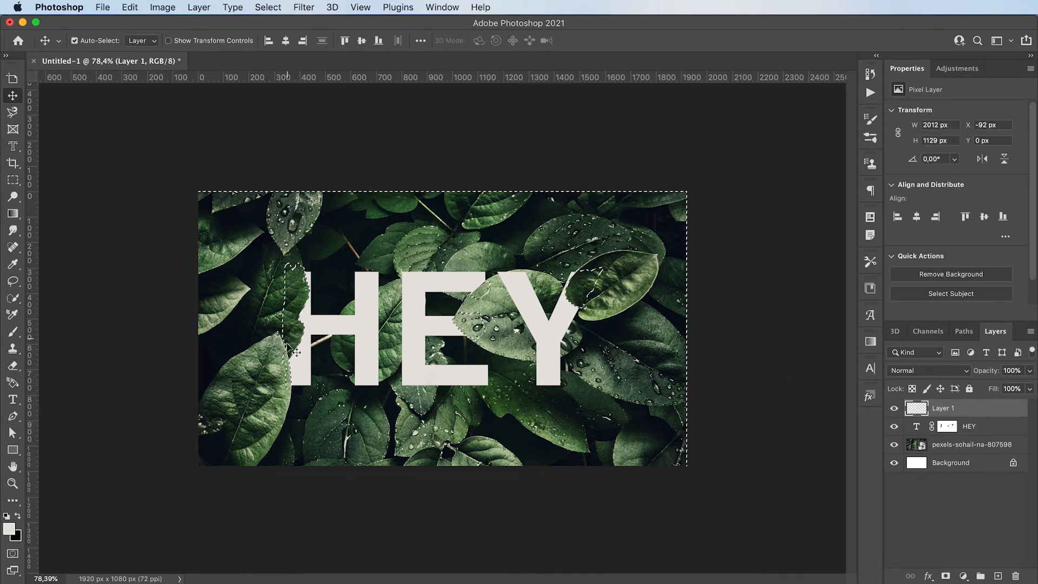
# Paint soft black shadows with a size 67 brush inside the selection, along the leaf edges overlapping the H, E and Y.
pyautogui.press('z')
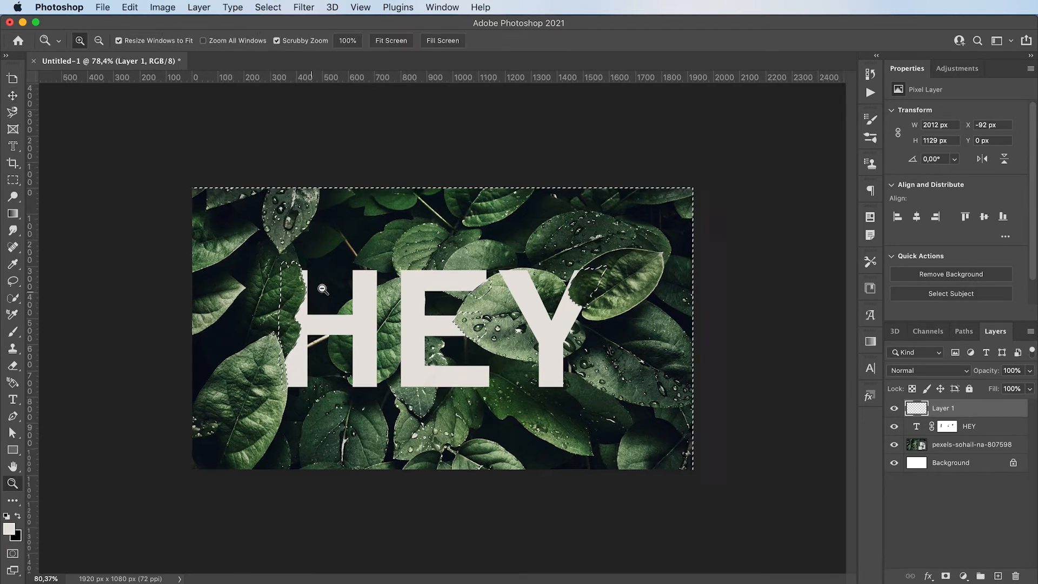
pyautogui.moveTo(324, 285); pyautogui.dragTo(338, 285)
pyautogui.press('v')
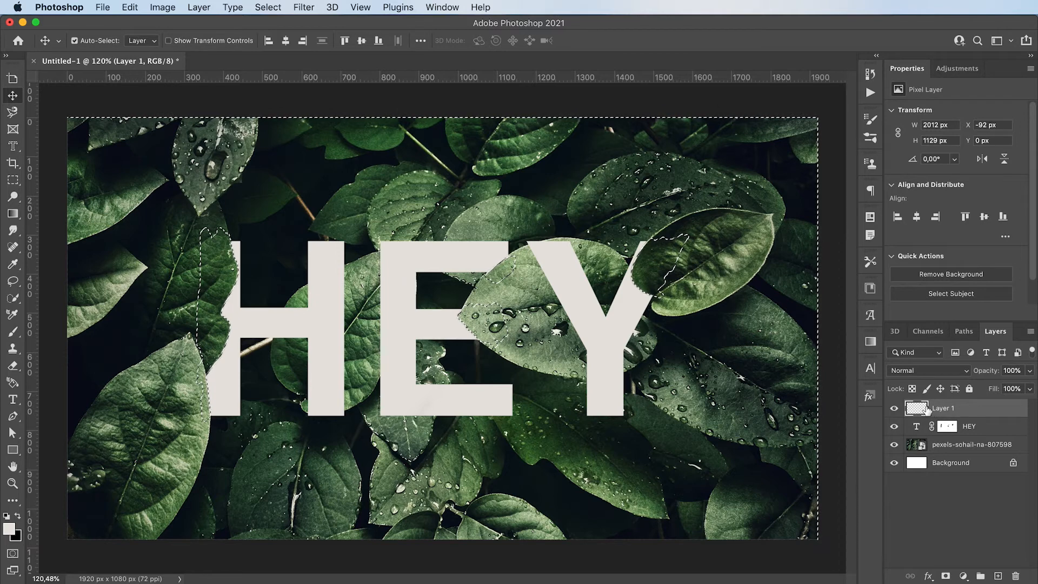
pyautogui.press('b')
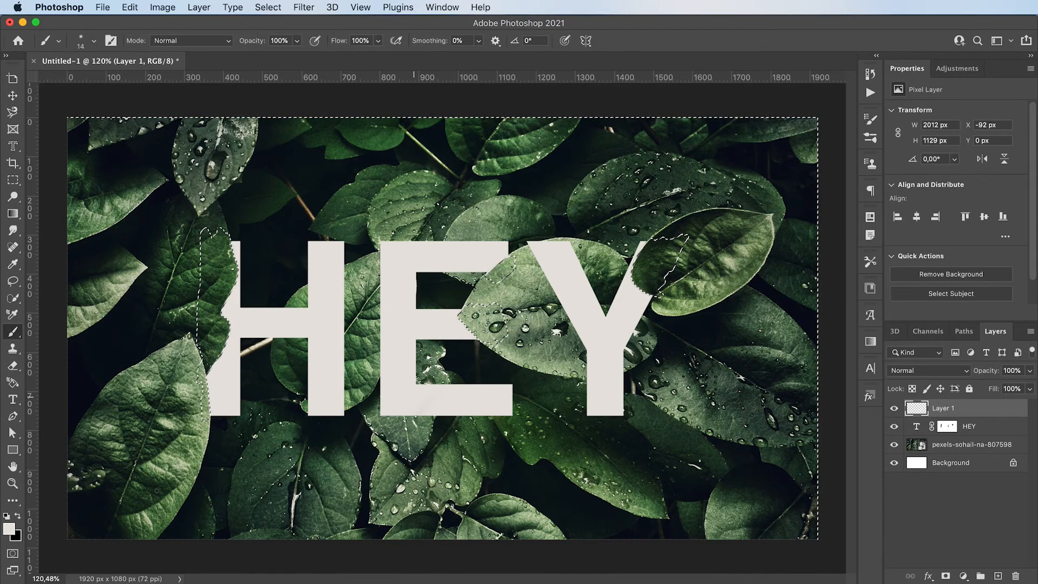
pyautogui.click(20, 519)
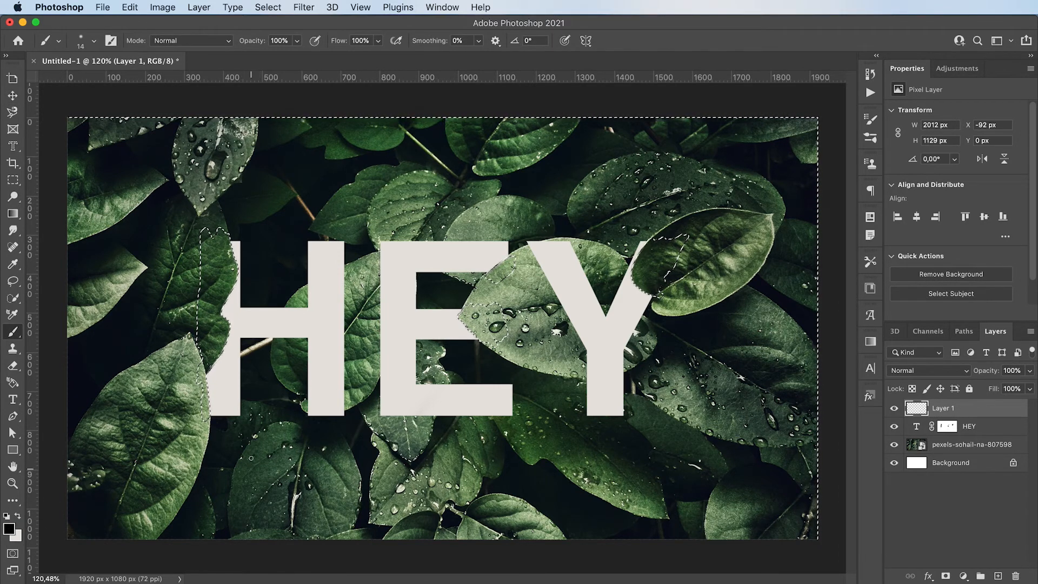
pyautogui.moveTo(259, 443); pyautogui.dragTo(280, 448)
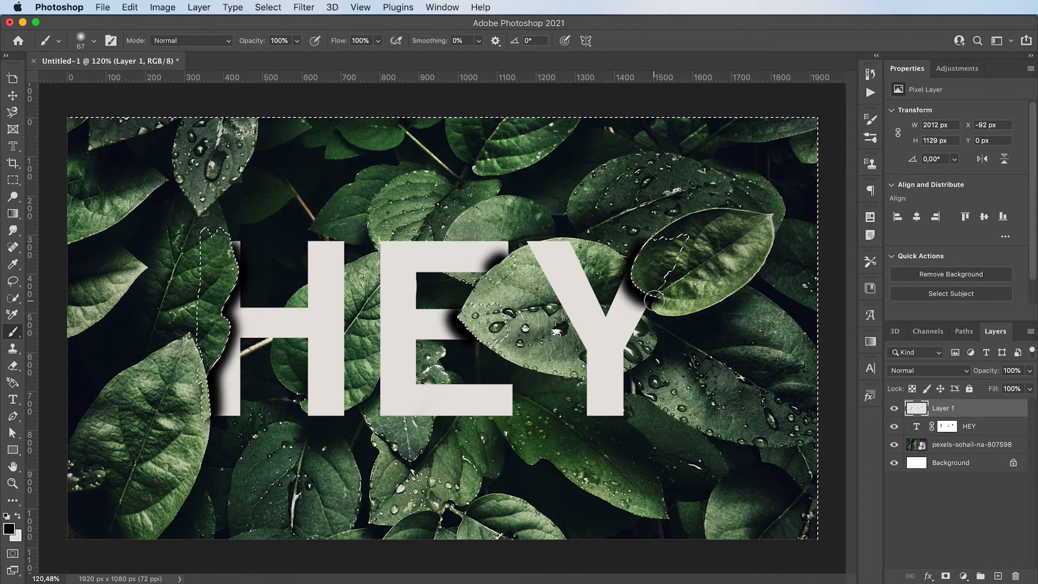
# Deselect the selection and lower the shadow layer's opacity to 25%.
pyautogui.press('v')
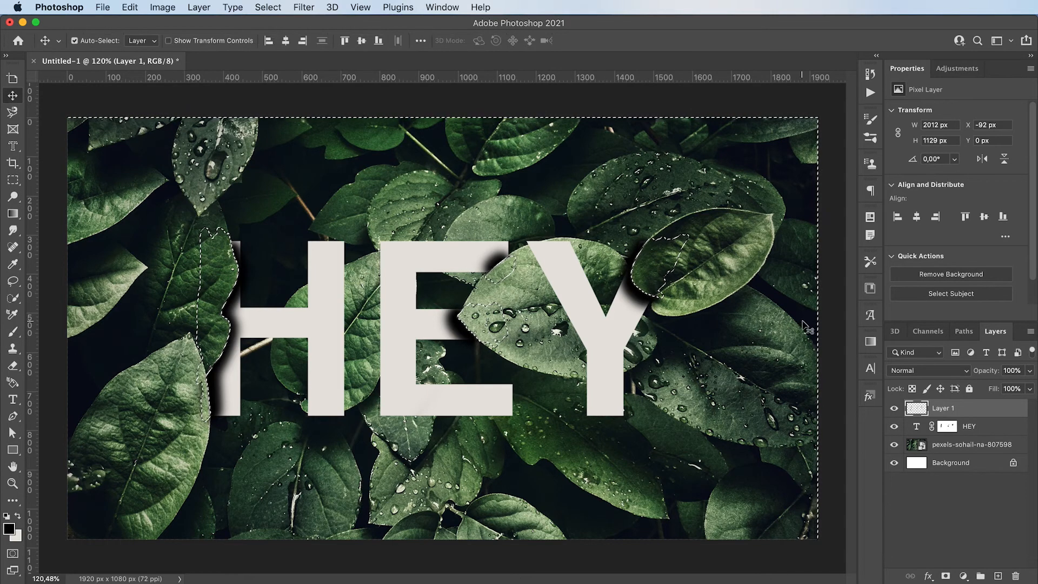
pyautogui.press('super+d')
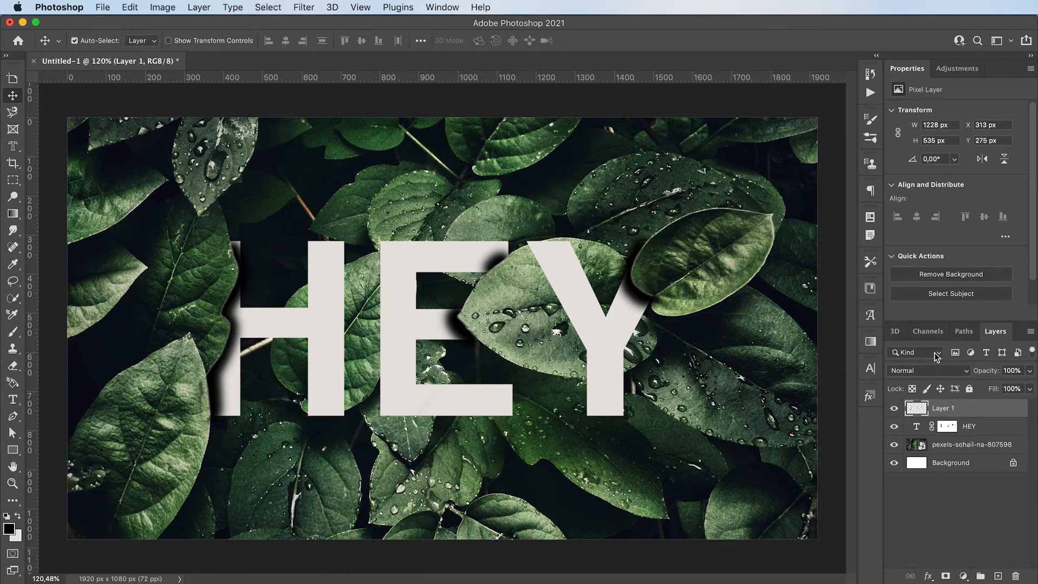
pyautogui.moveTo(1030, 371); pyautogui.dragTo(983, 388)
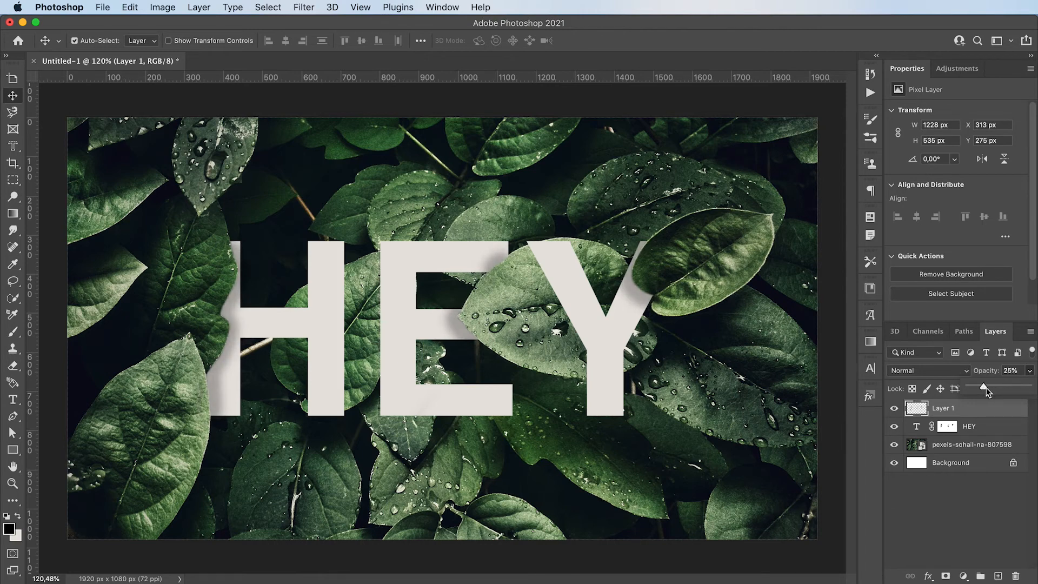
pyautogui.click(1004, 416)
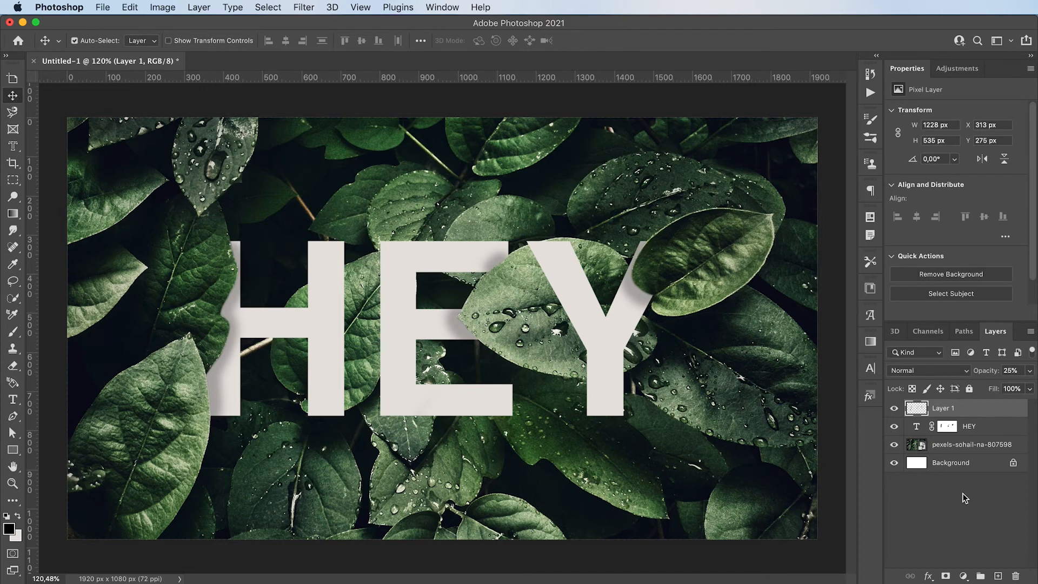